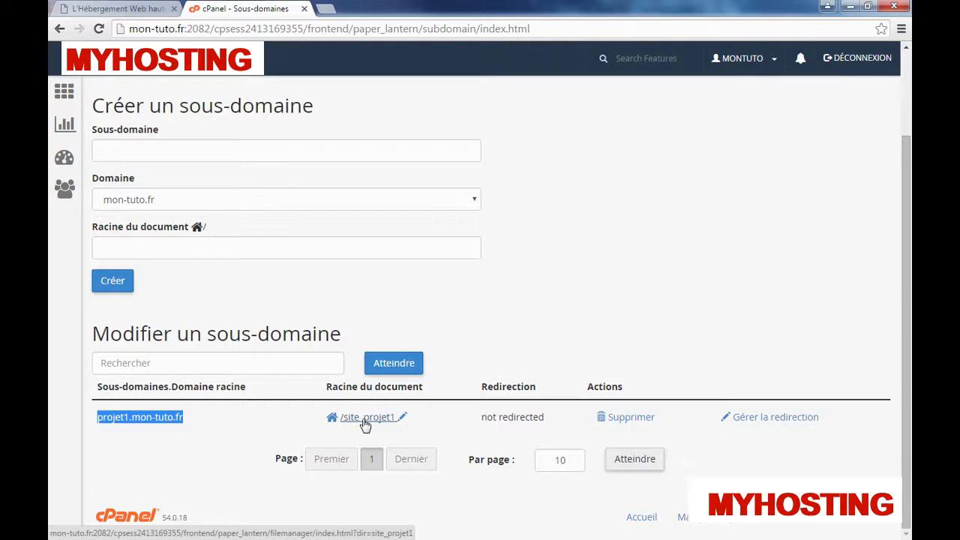
# Step: Open the projet1 subdomain's document root in the file manager, go up to the home directory and select the site_projet1 folder
pyautogui.click(363, 420)
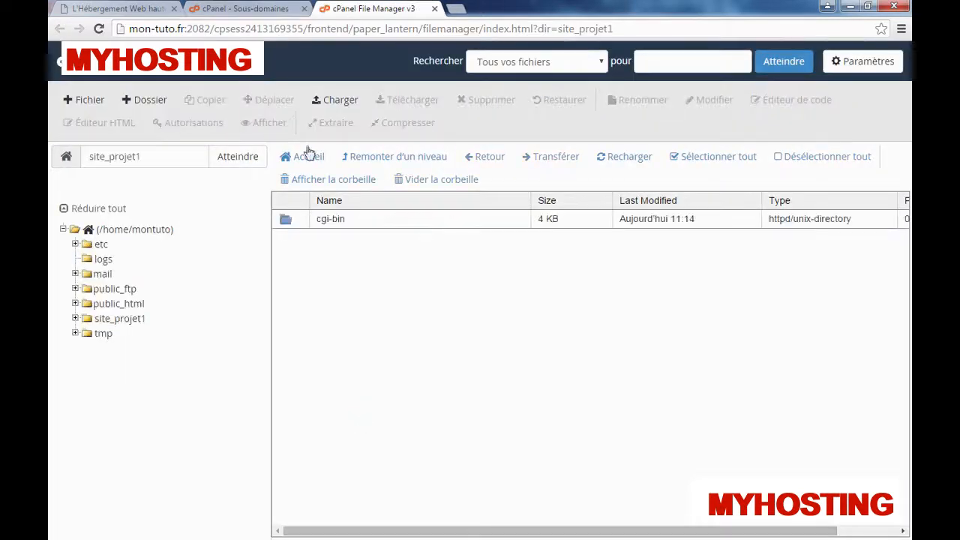
pyautogui.click(356, 153)
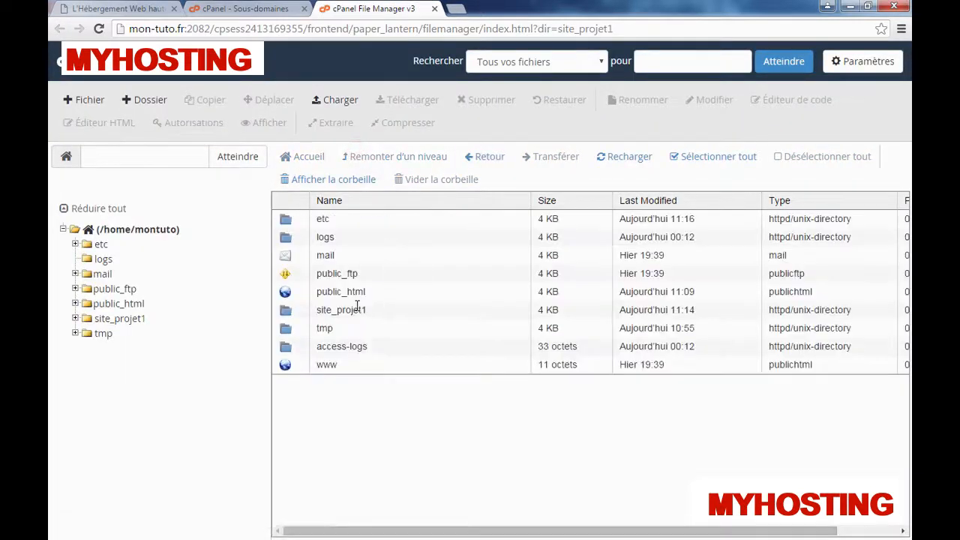
pyautogui.click(286, 311)
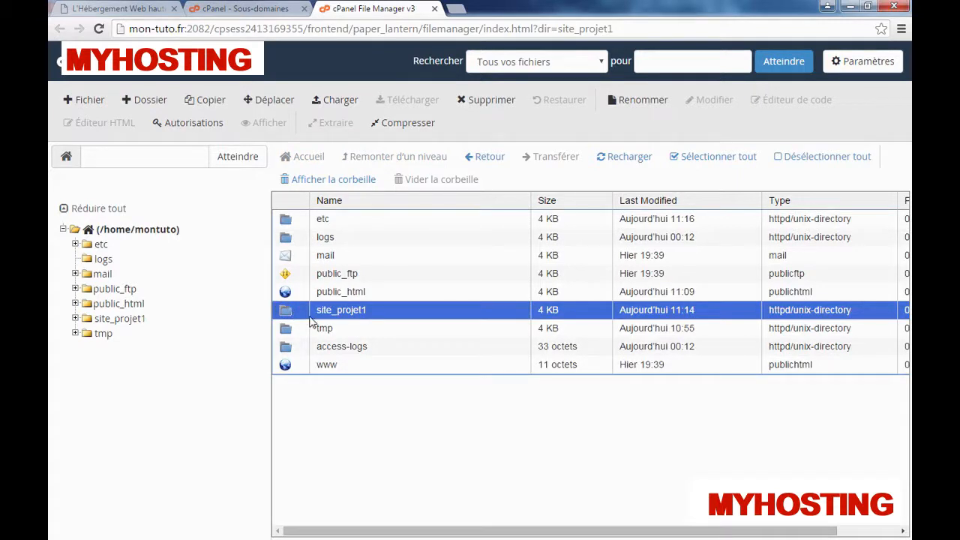
# Step: Return from the file manager to the cPanel home page and open the FTP accounts page (Comptes FTP)
pyautogui.click(258, 9)
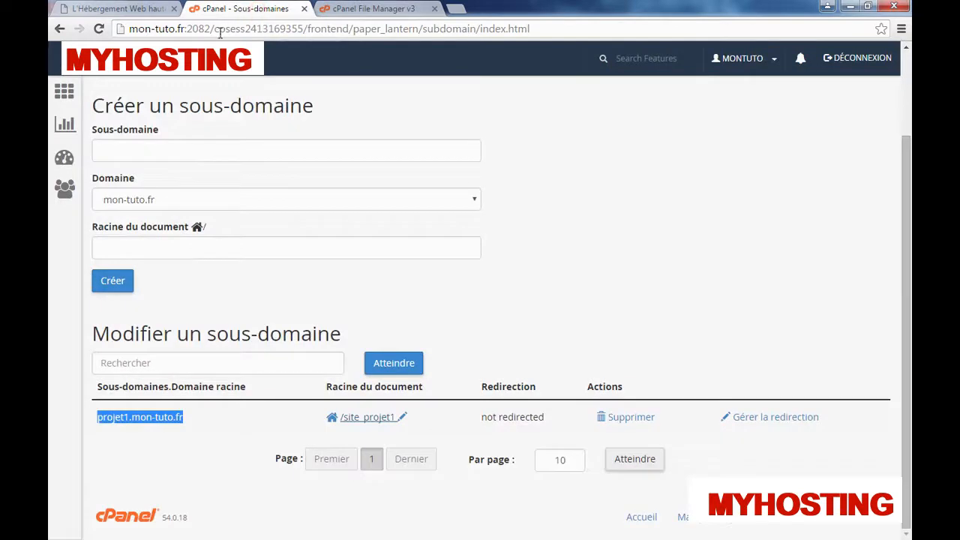
pyautogui.click(176, 72)
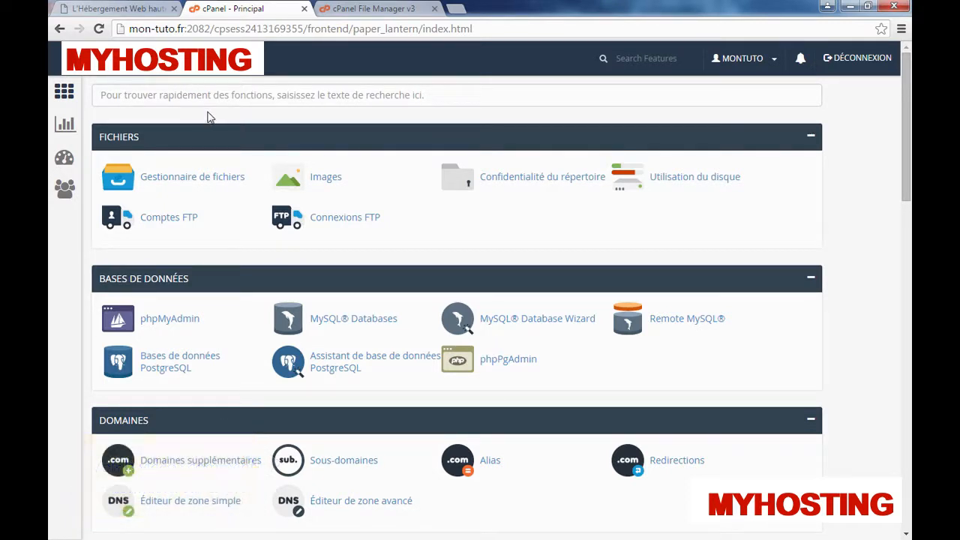
pyautogui.click(167, 218)
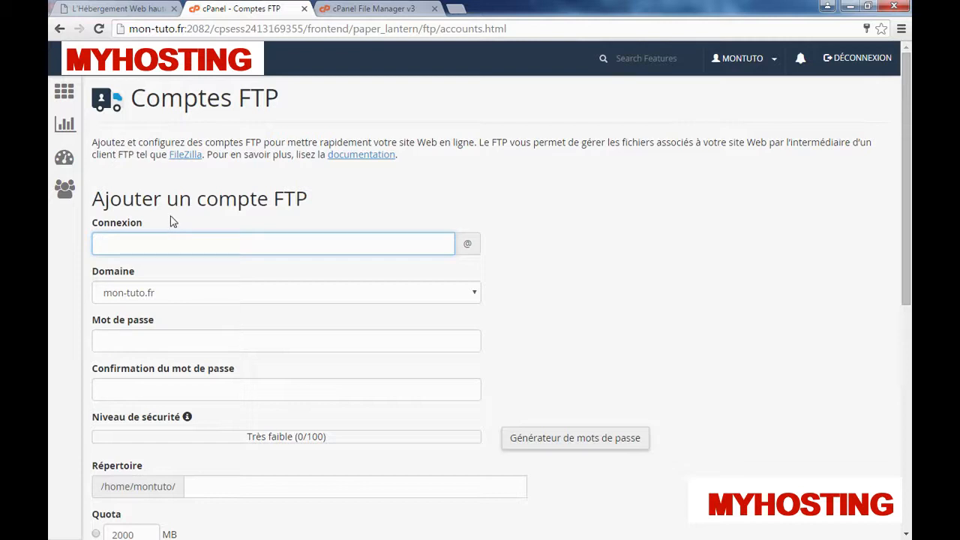
pyautogui.scroll(-2, 170, 221)
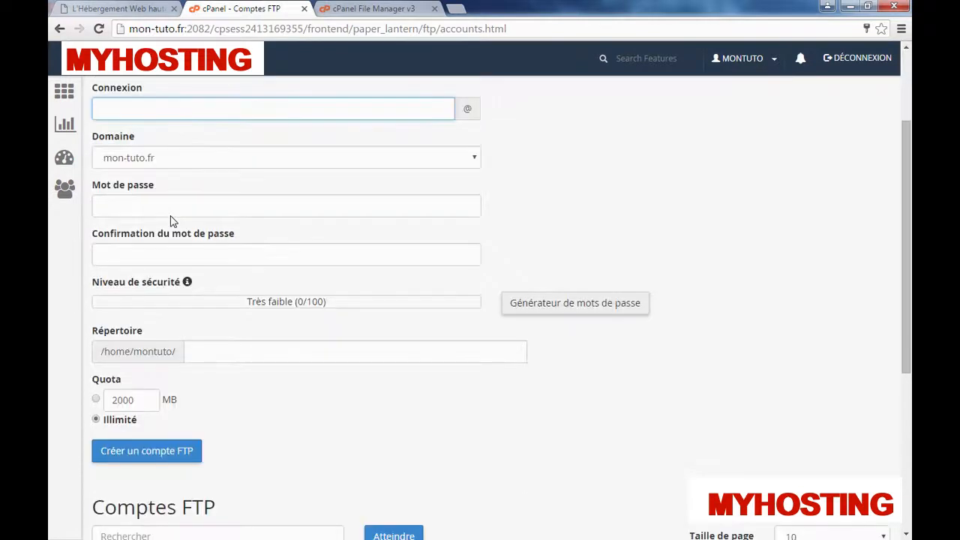
pyautogui.scroll(2, 170, 221)
# Step: Set the new FTP account's login to projet1 and its domain to projet1.mon-tuto.fr
pyautogui.click(177, 249)
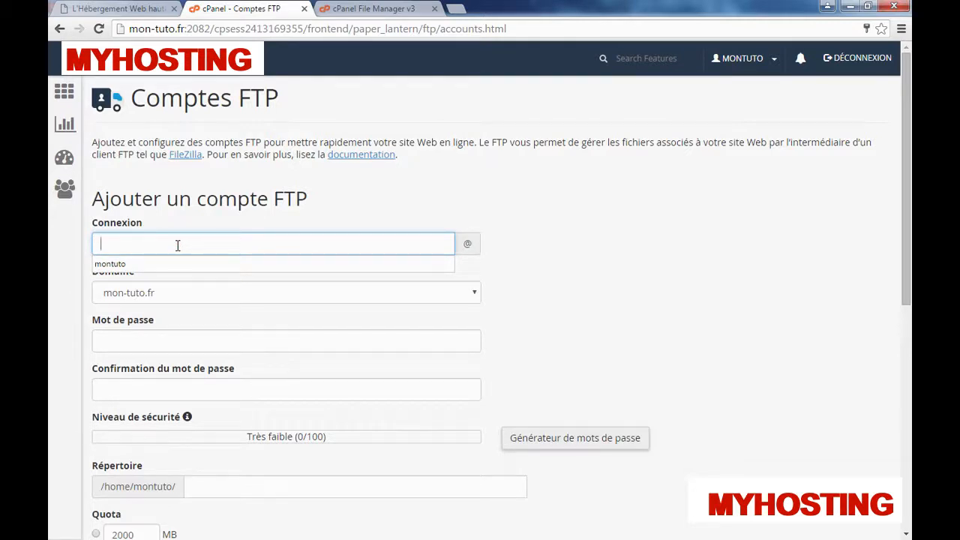
pyautogui.doubleClick(177, 246)
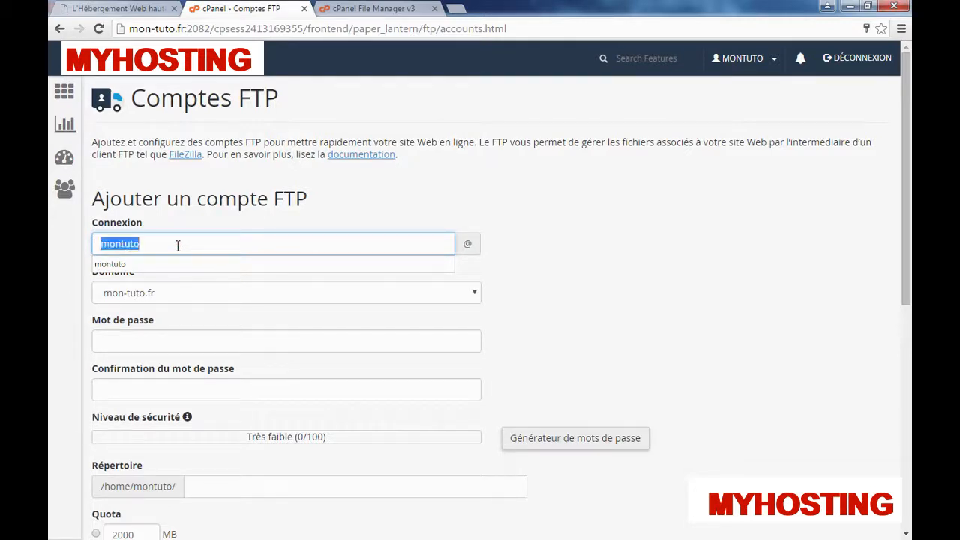
pyautogui.write('projet')
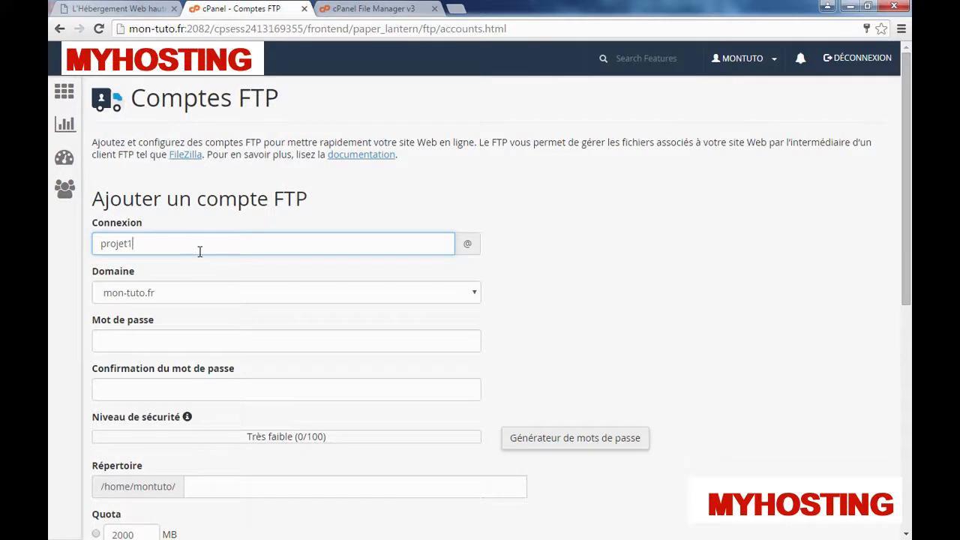
pyautogui.write('1')
pyautogui.click(169, 293)
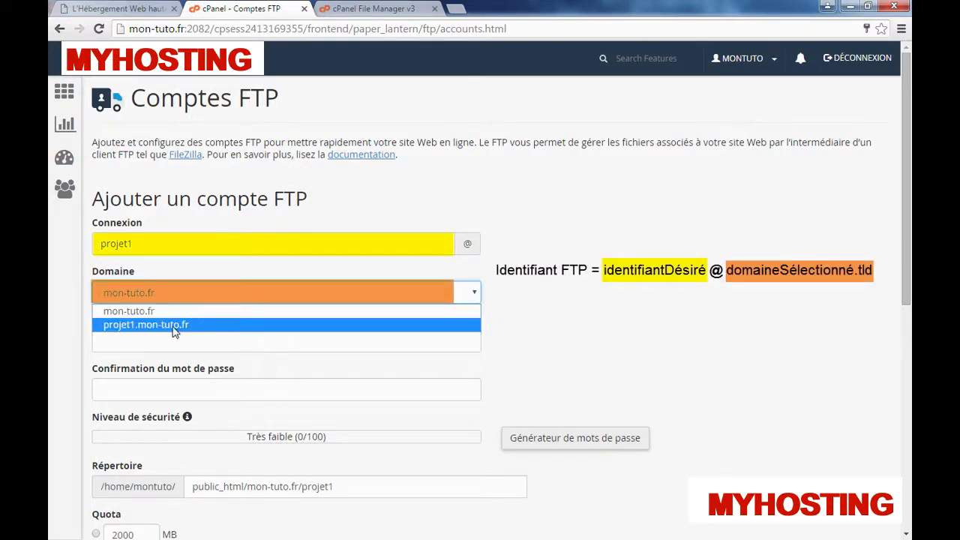
pyautogui.click(173, 324)
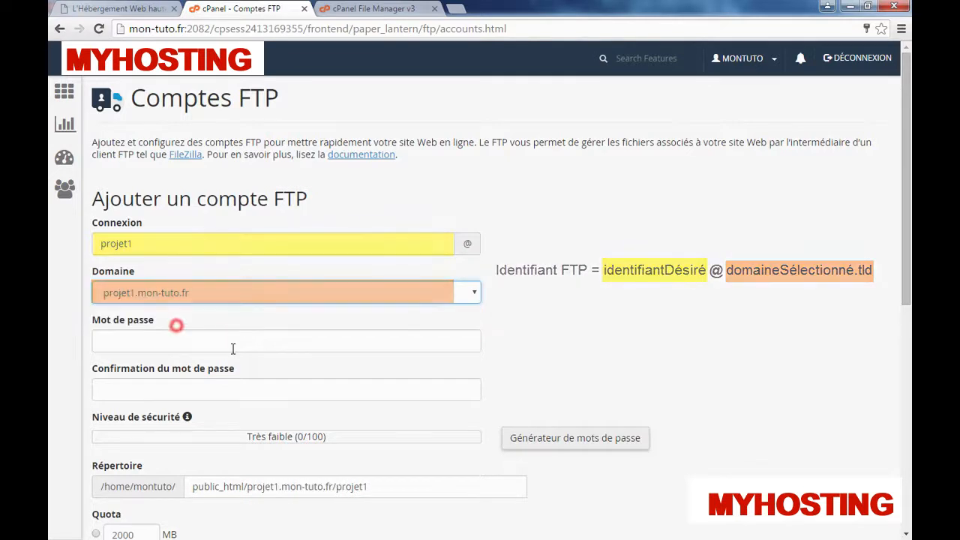
# Step: Generate the FTP account password with numbers as the only non-alphabetic characters, copy it and apply it to the password fields
pyautogui.click(212, 338)
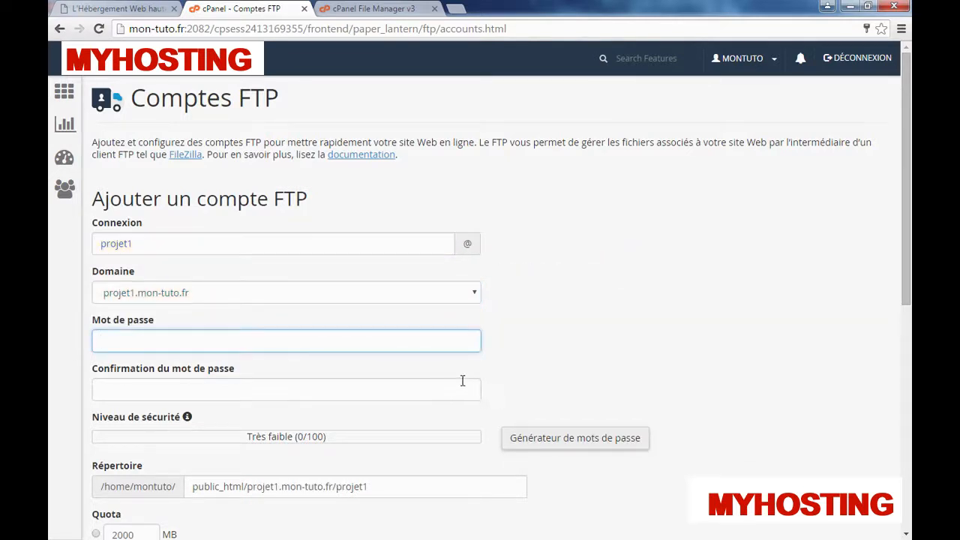
pyautogui.click(566, 444)
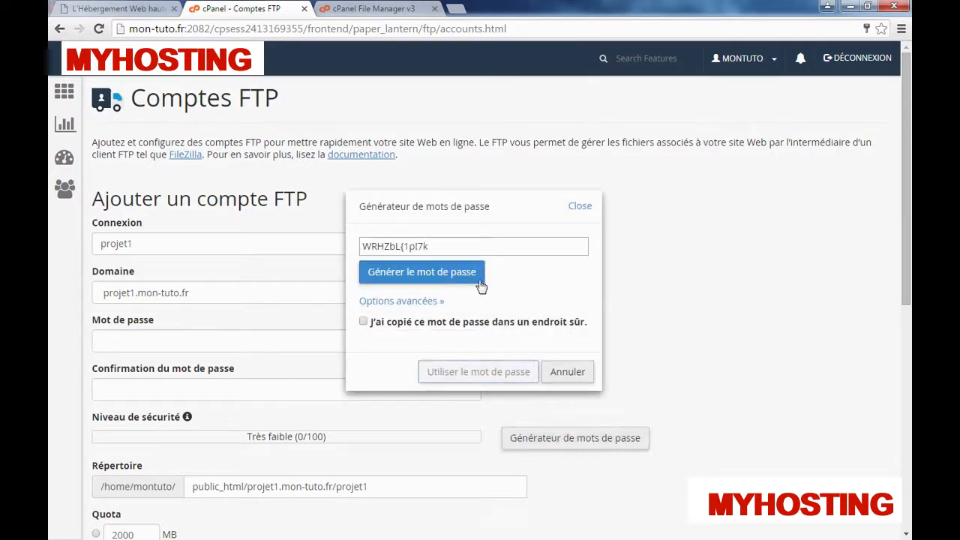
pyautogui.tripleClick(448, 246)
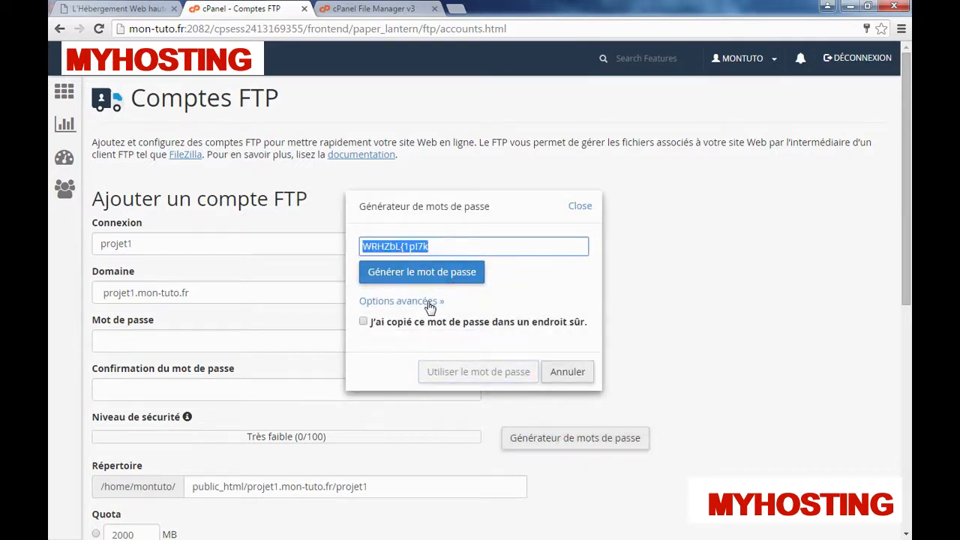
pyautogui.click(427, 301)
pyautogui.click(497, 412)
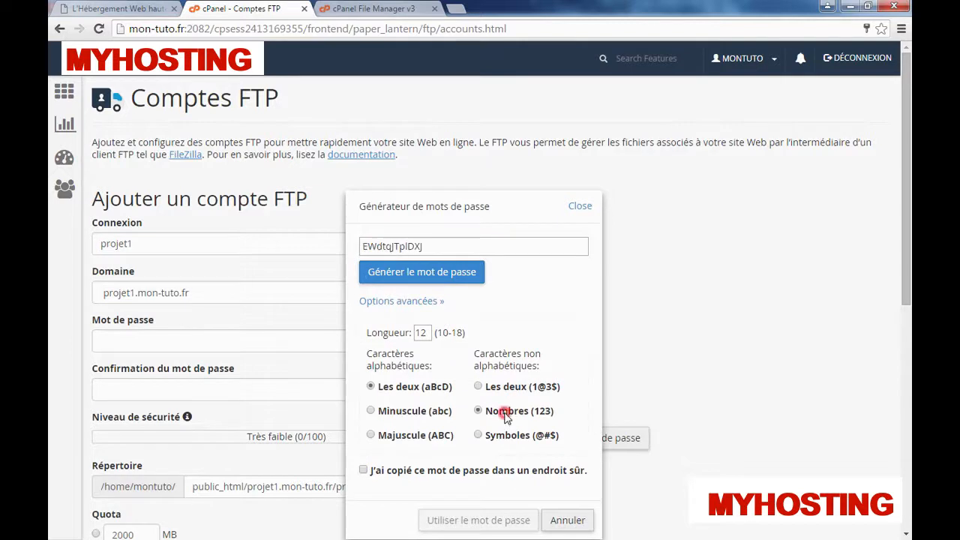
pyautogui.tripleClick(432, 247)
pyautogui.rightClick(432, 249)
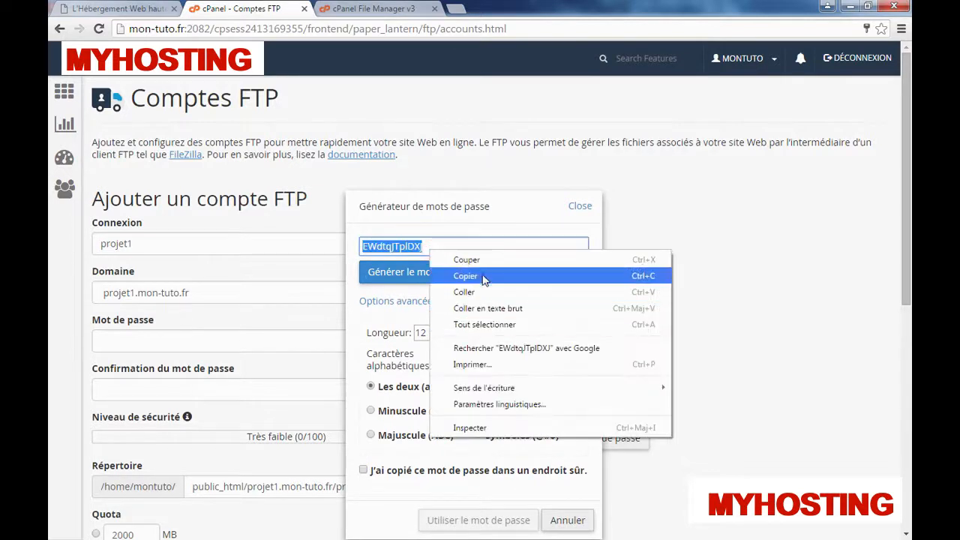
pyautogui.click(484, 276)
pyautogui.click(469, 473)
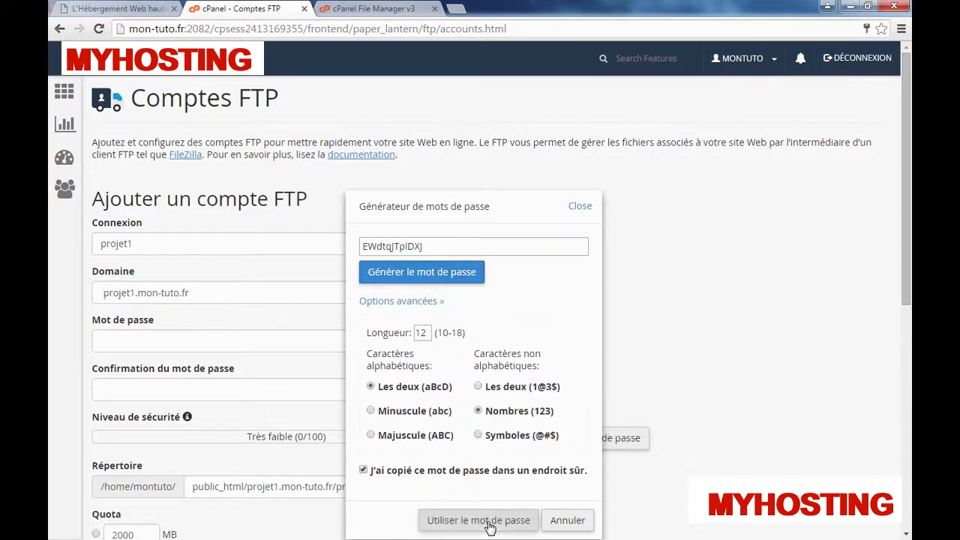
pyautogui.click(481, 520)
# Step: Replace the suggested FTP account directory with site_projet1
pyautogui.scroll(-3, 409, 324)
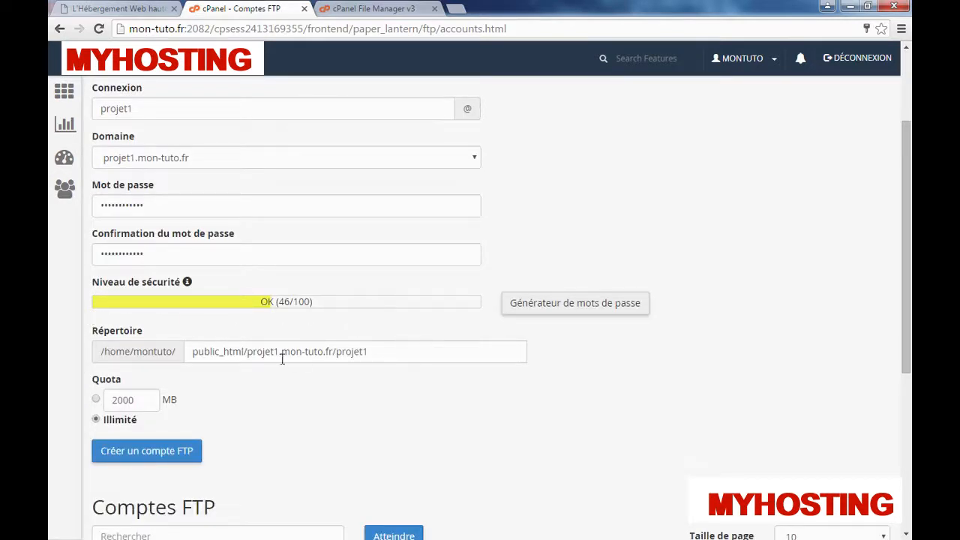
pyautogui.click(397, 358)
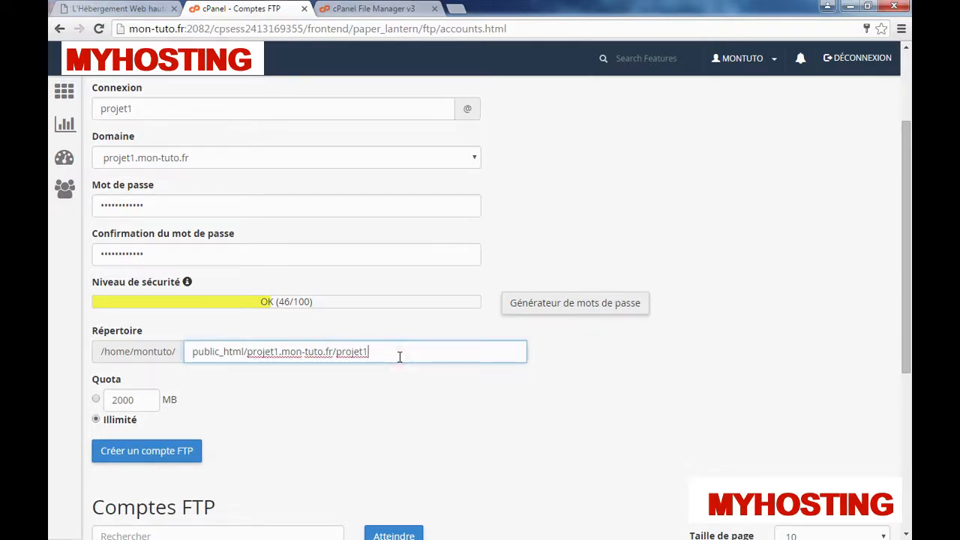
pyautogui.press('BackSpace')
pyautogui.press('BackSpace')
pyautogui.press('BackSpace')
pyautogui.press('BackSpace')
pyautogui.press('BackSpace')
pyautogui.press('BackSpace')
pyautogui.press('BackSpace')
pyautogui.press('BackSpace')
pyautogui.press('BackSpace')
pyautogui.press('BackSpace')
pyautogui.press('BackSpace')
pyautogui.press('BackSpace')
pyautogui.press('BackSpace')
pyautogui.press('BackSpace')
pyautogui.press('BackSpace')
pyautogui.press('BackSpace')
pyautogui.press('BackSpace')
pyautogui.press('BackSpace')
pyautogui.press('BackSpace')
pyautogui.press('BackSpace')
pyautogui.write('site_')
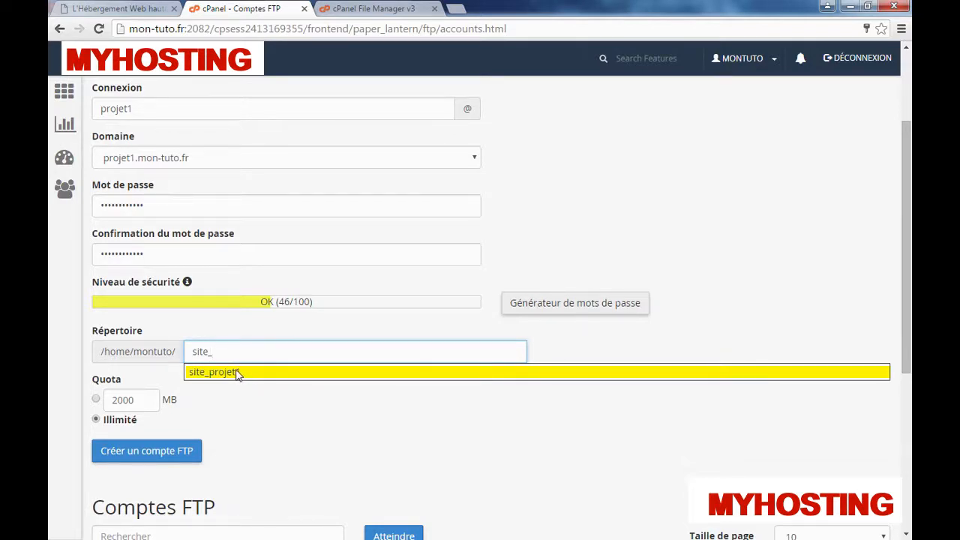
pyautogui.click(235, 373)
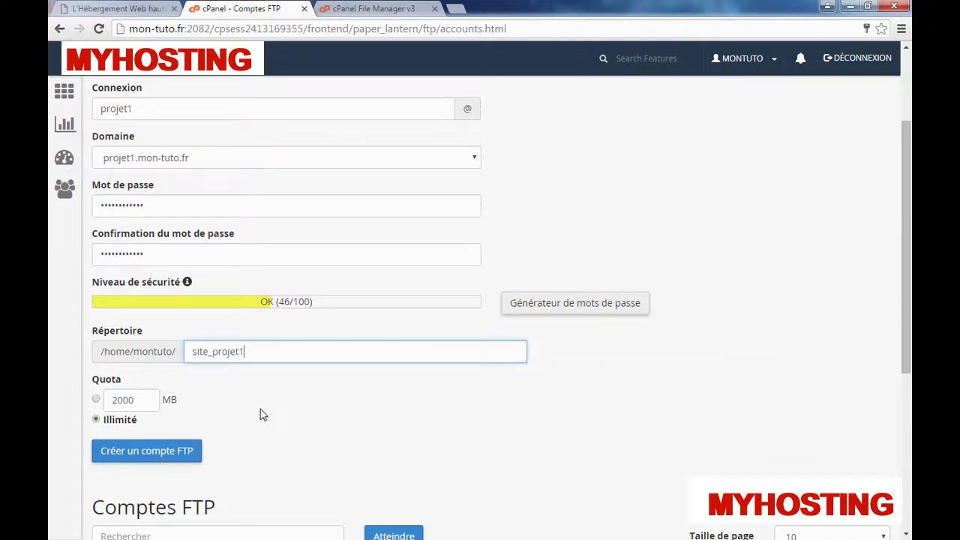
# Step: Choose the unlimited quota (Illimité) and create the FTP account
pyautogui.scroll(-1, 118, 334)
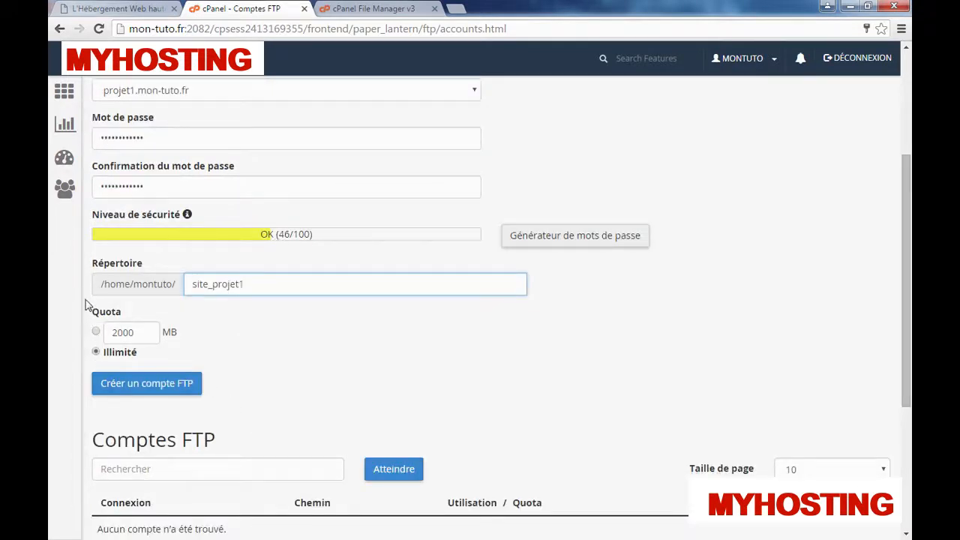
pyautogui.click(97, 352)
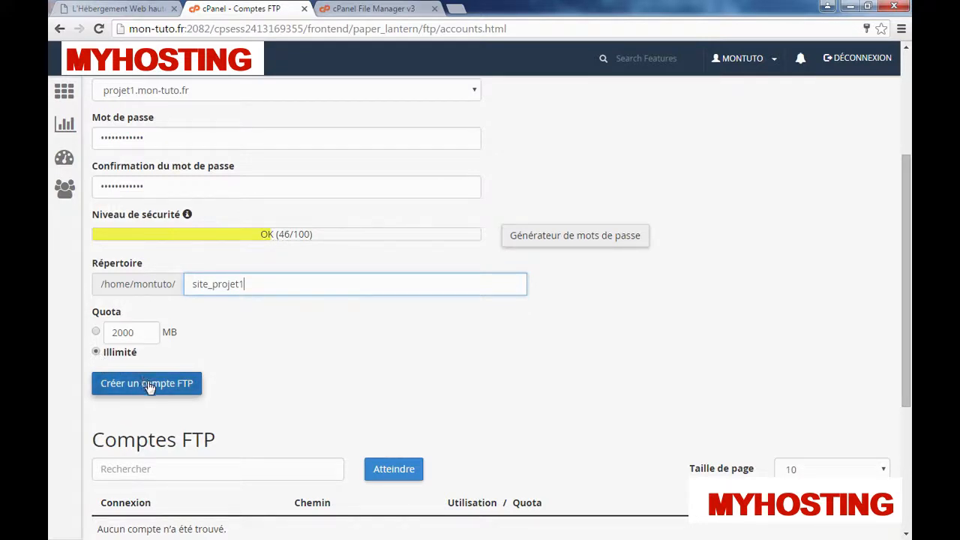
pyautogui.click(149, 384)
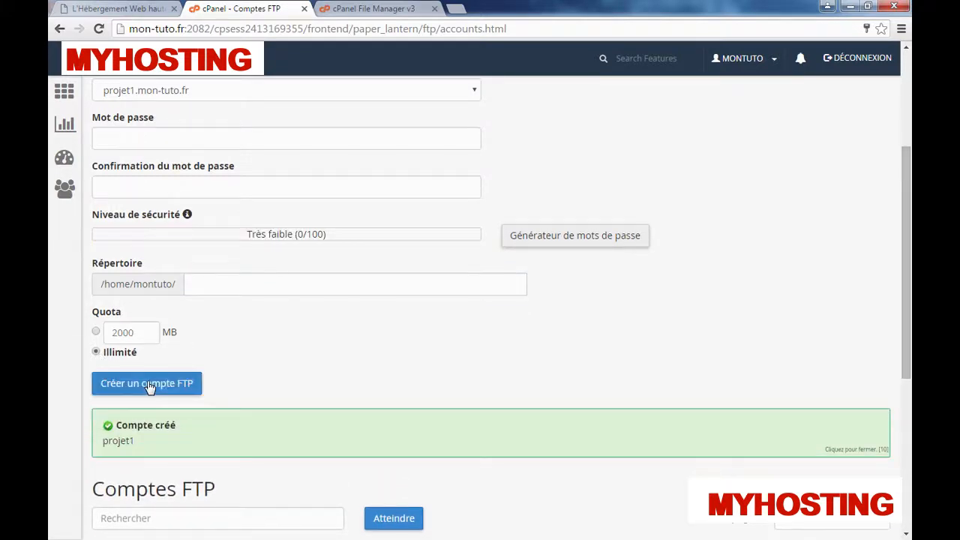
# Step: Examine the new account's login in the FTP accounts list and compare it with the domain choices in the creation form
pyautogui.scroll(-2, 149, 387)
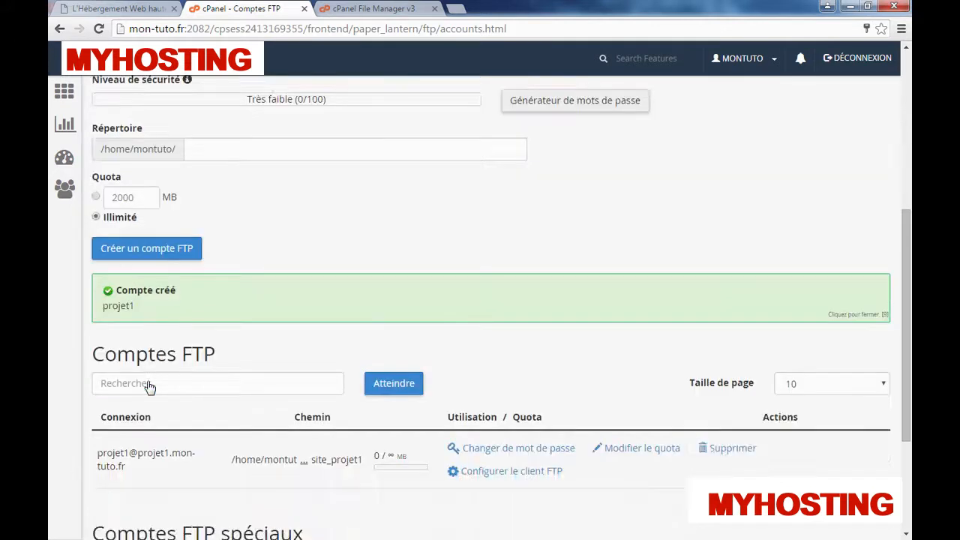
pyautogui.scroll(-1, 149, 386)
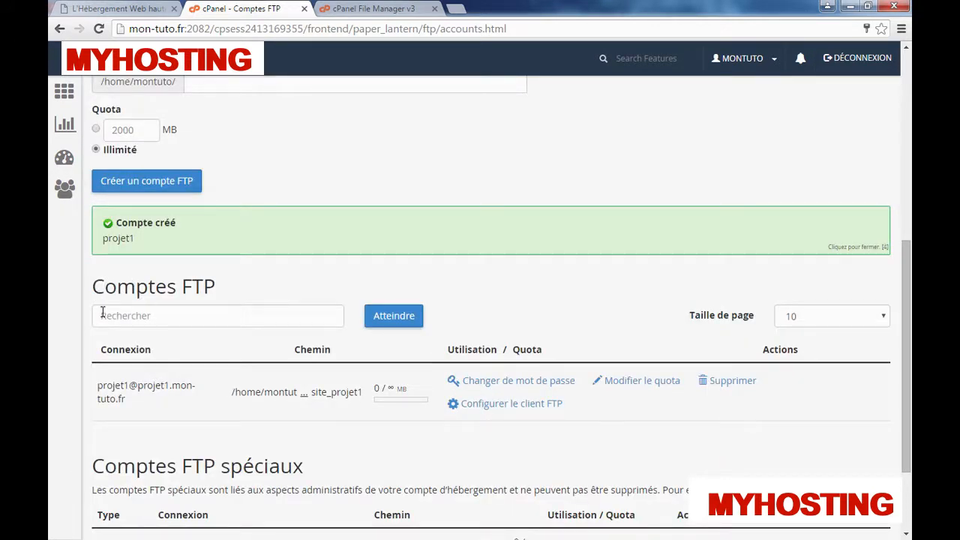
pyautogui.moveTo(139, 403); pyautogui.dragTo(98, 399)
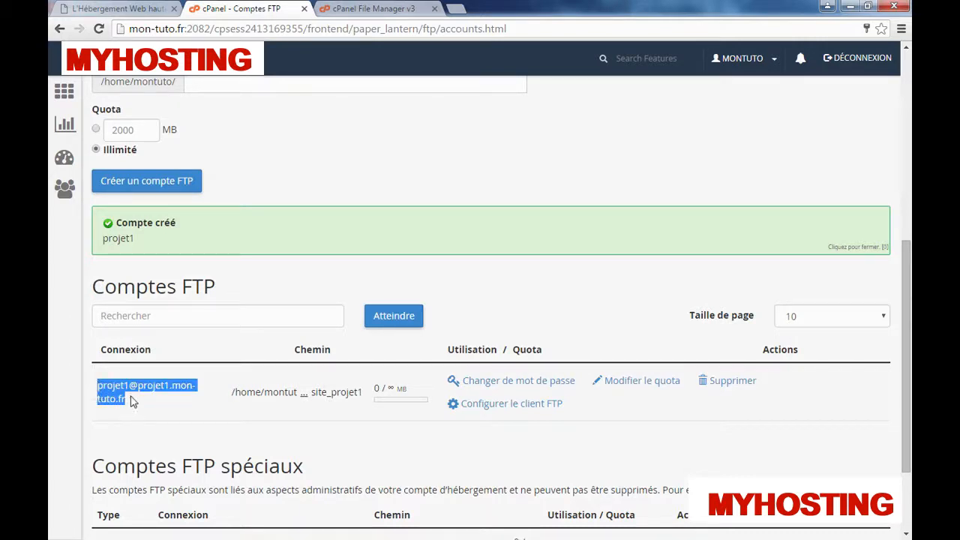
pyautogui.scroll(5, 167, 398)
pyautogui.click(124, 224)
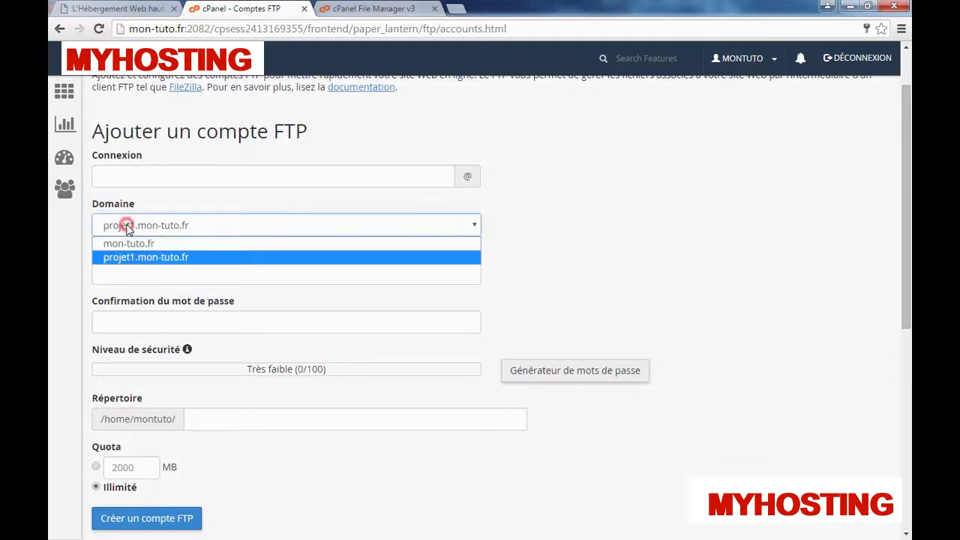
pyautogui.click(122, 224)
pyautogui.scroll(-6, 124, 225)
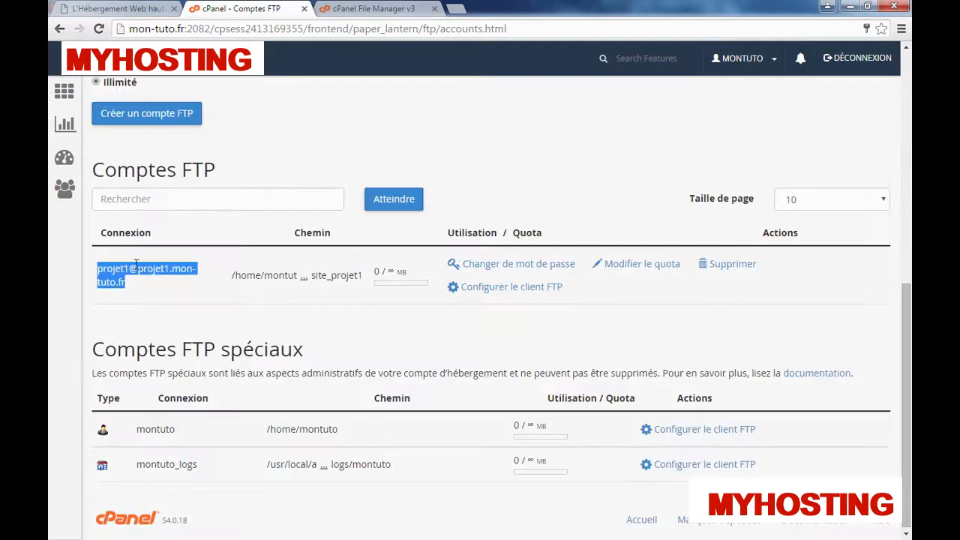
pyautogui.click(133, 283)
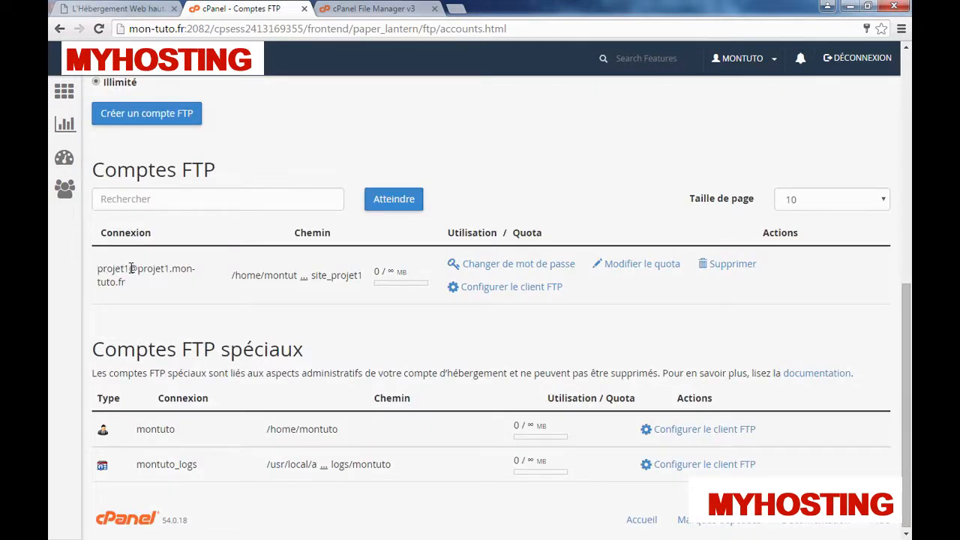
# Step: Show the full directory path of the new FTP account, then close the path display
pyautogui.scroll(1, 228, 349)
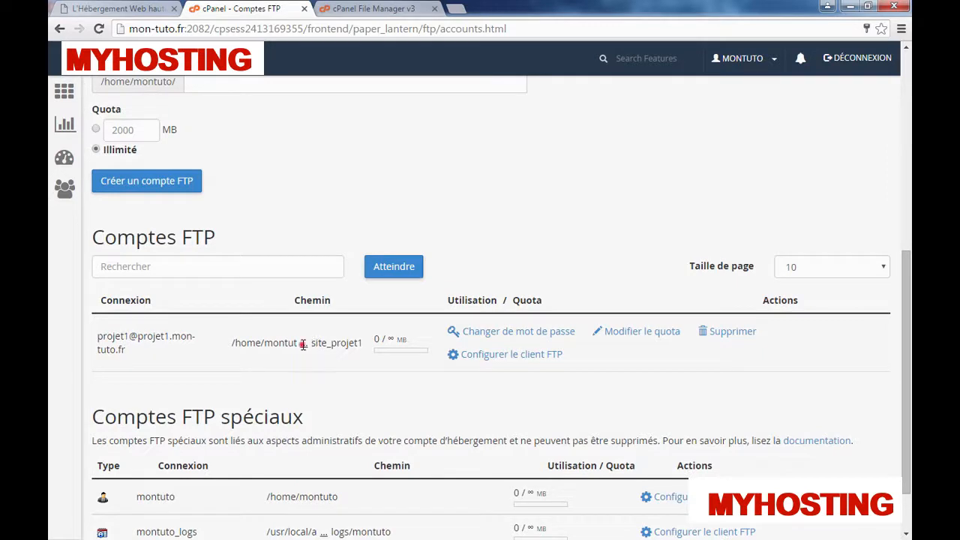
pyautogui.click(303, 344)
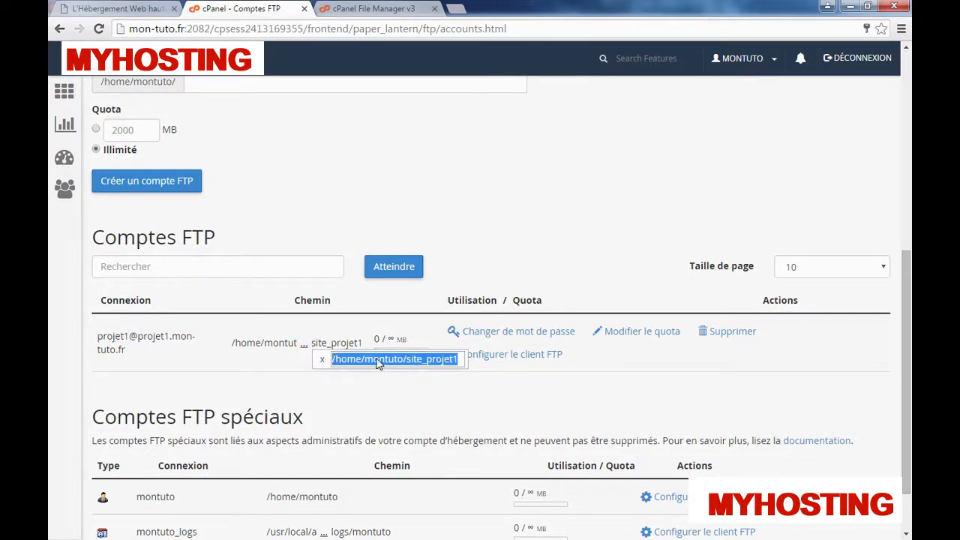
pyautogui.click(382, 390)
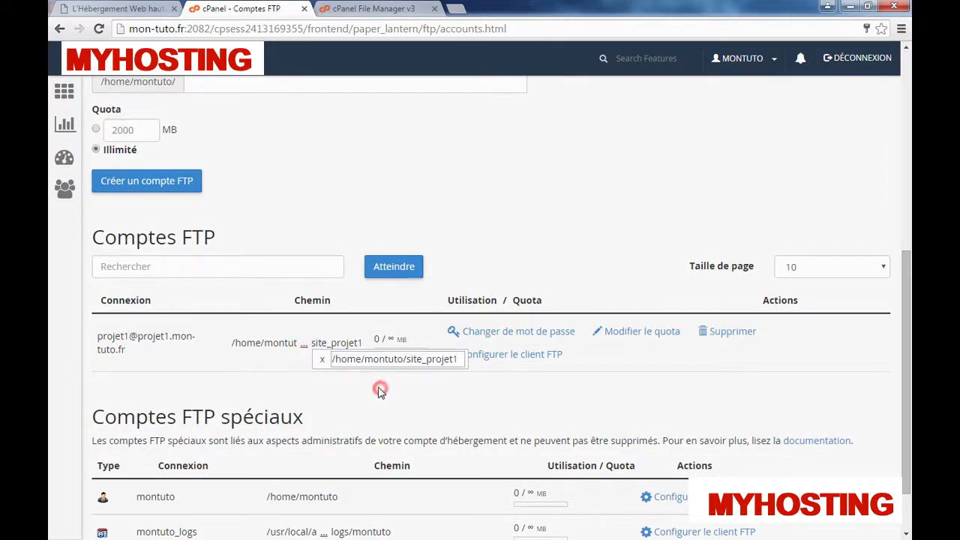
pyautogui.click(323, 361)
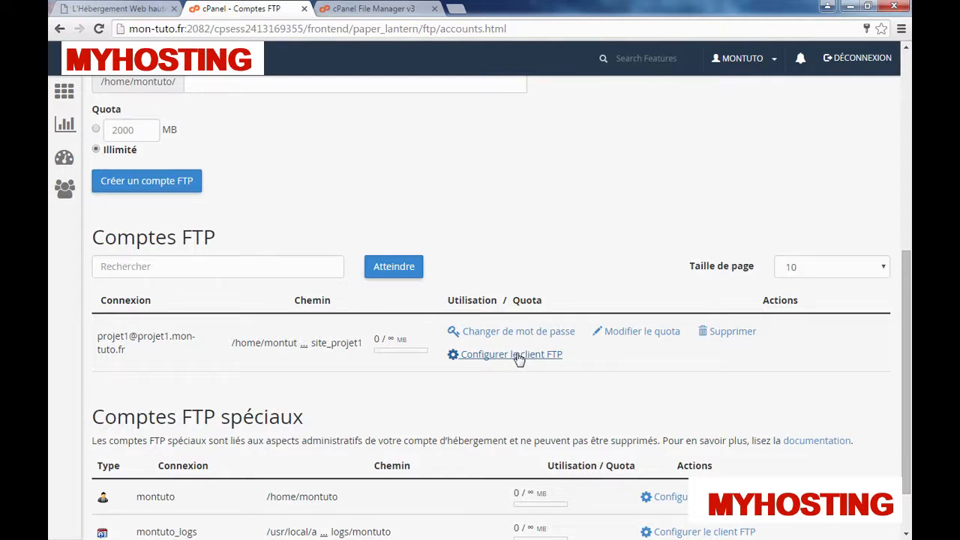
# Step: Switch to FileZilla and create a new site entry named projet1 in the Site Manager
pyautogui.click(462, 396)
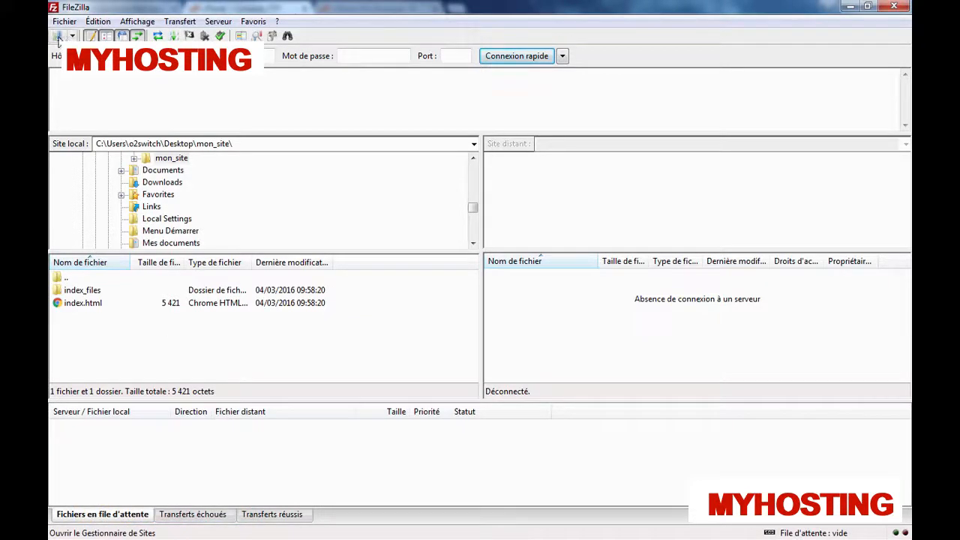
pyautogui.click(66, 22)
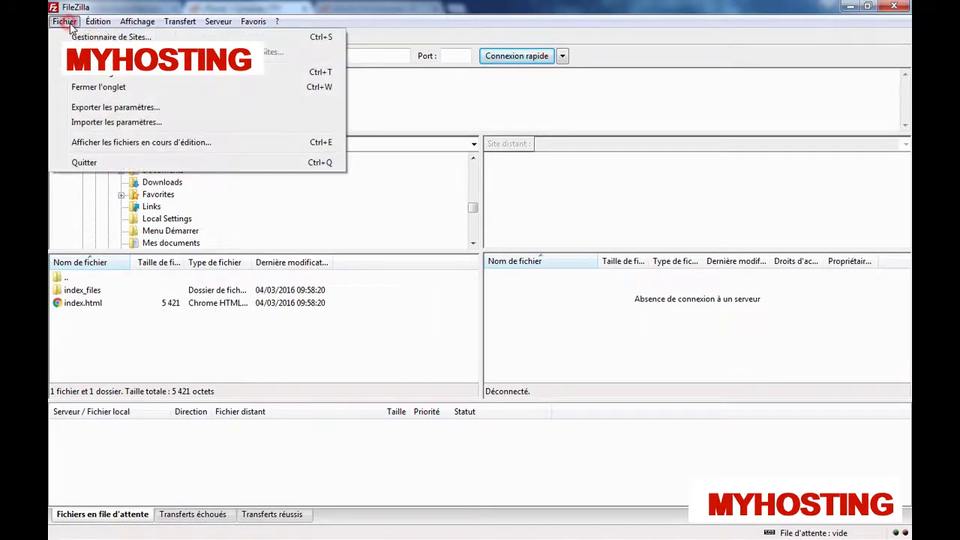
pyautogui.click(75, 36)
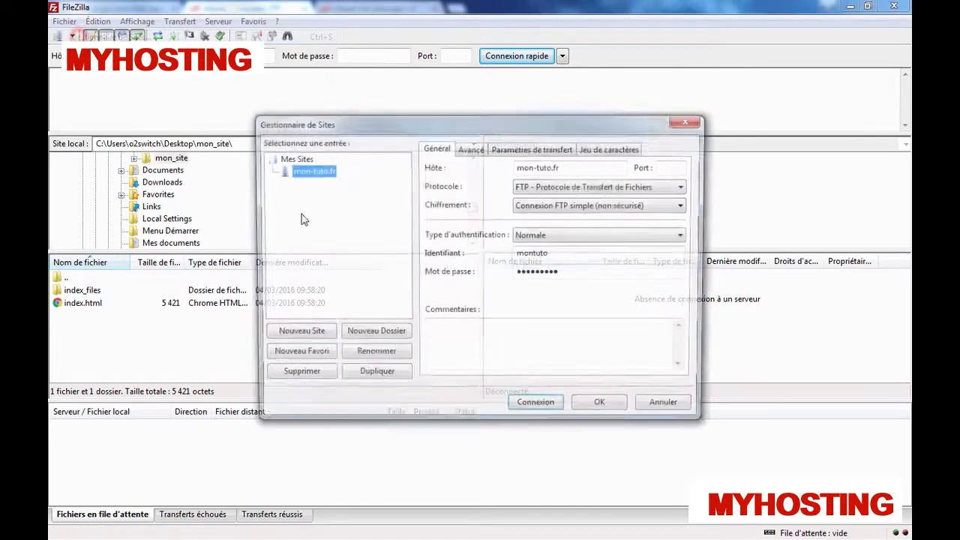
pyautogui.click(300, 332)
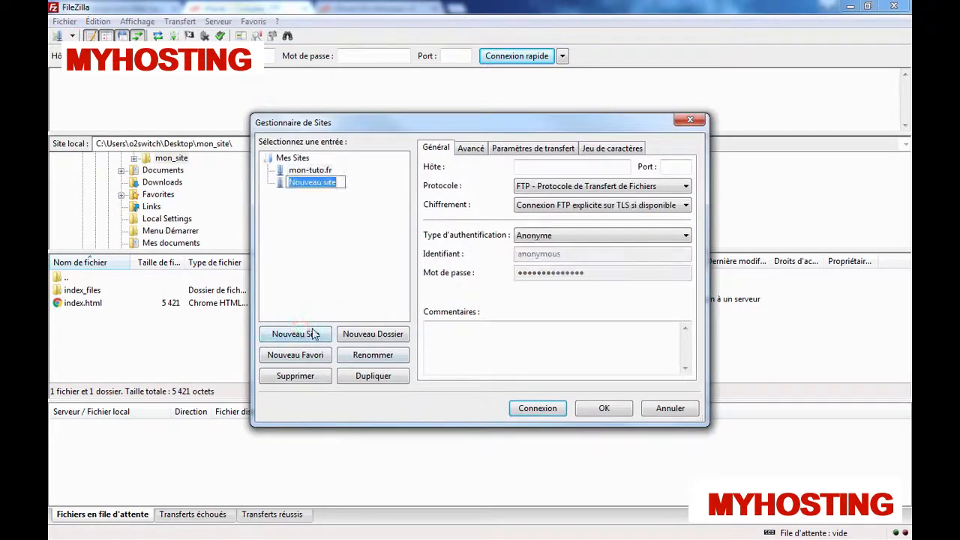
pyautogui.write('projet1')
pyautogui.press('Return')
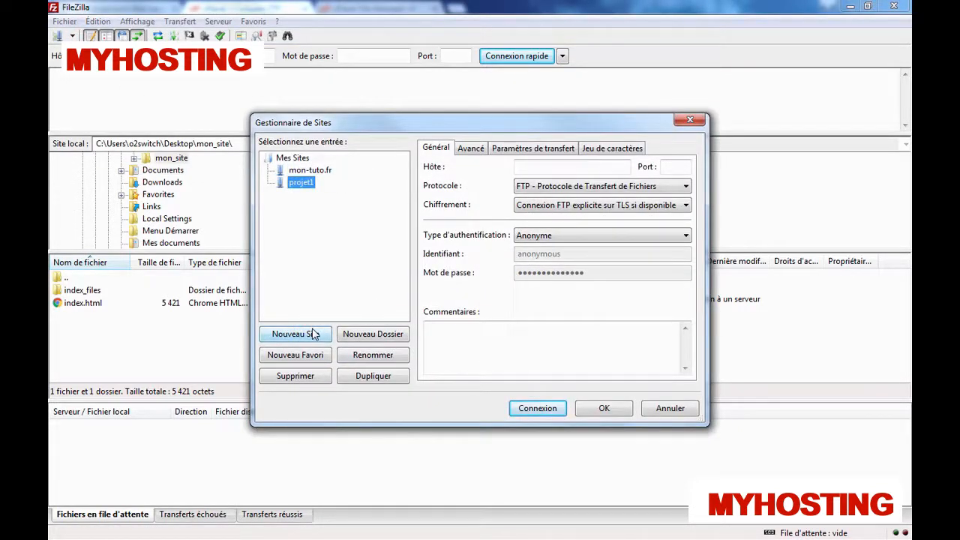
# Step: Set the projet1 site's authentication type to Normale and paste the FTP account password into its password field
pyautogui.click(546, 238)
pyautogui.click(548, 260)
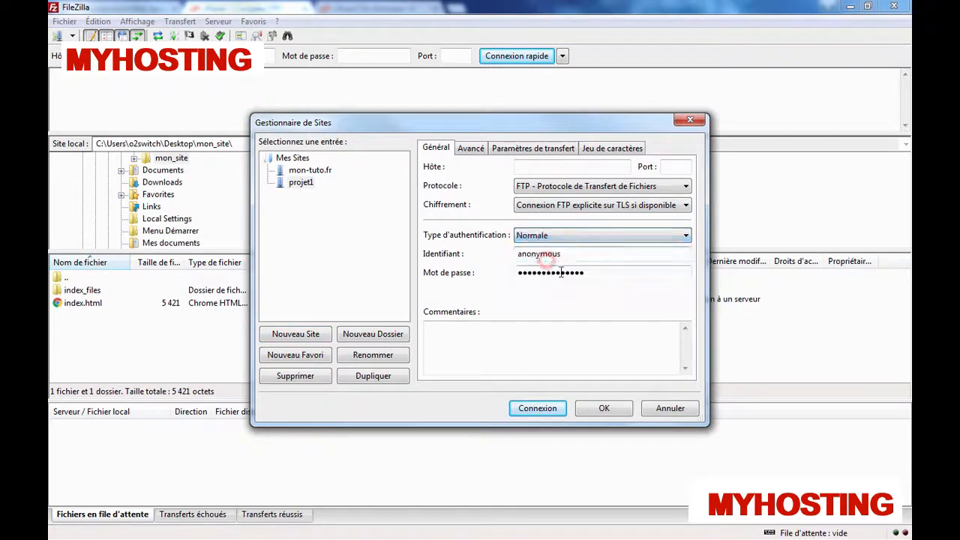
pyautogui.click(608, 277)
pyautogui.doubleClick(606, 274)
pyautogui.hotkey('ctrl', 'v')
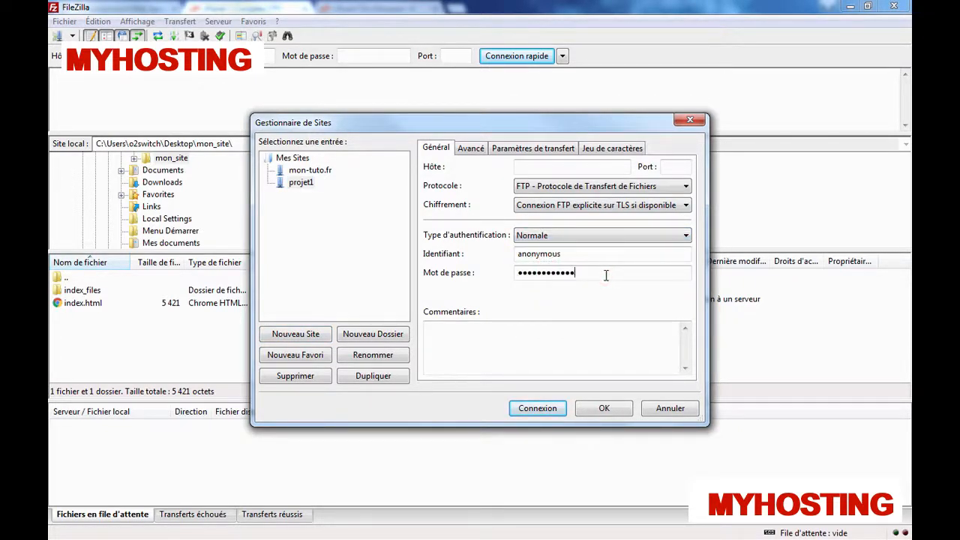
# Step: Set the host to projet1.mon-tuto.fr and the encryption to Connexion FTP simple (non sécurisé)
pyautogui.click(549, 171)
pyautogui.write('projet1.mon-tuto.fr')
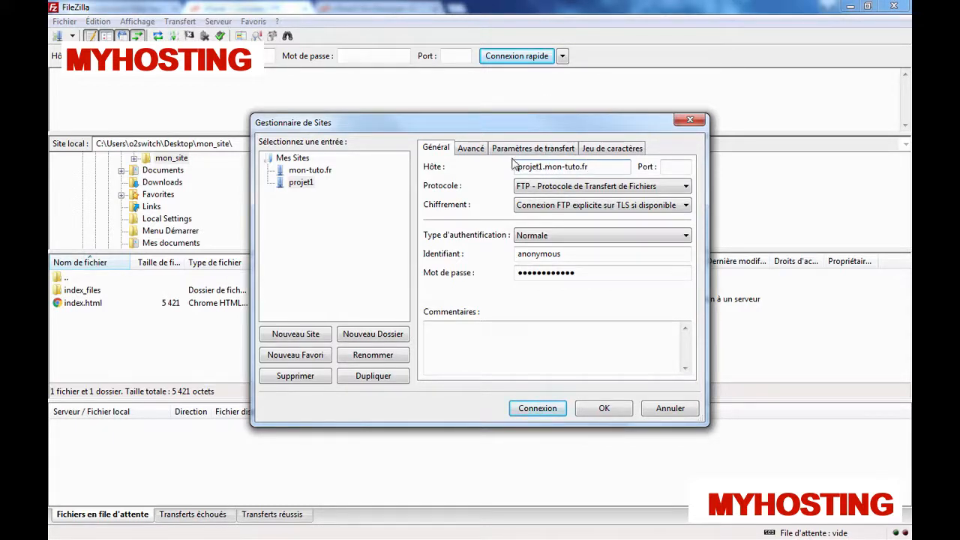
pyautogui.click(551, 209)
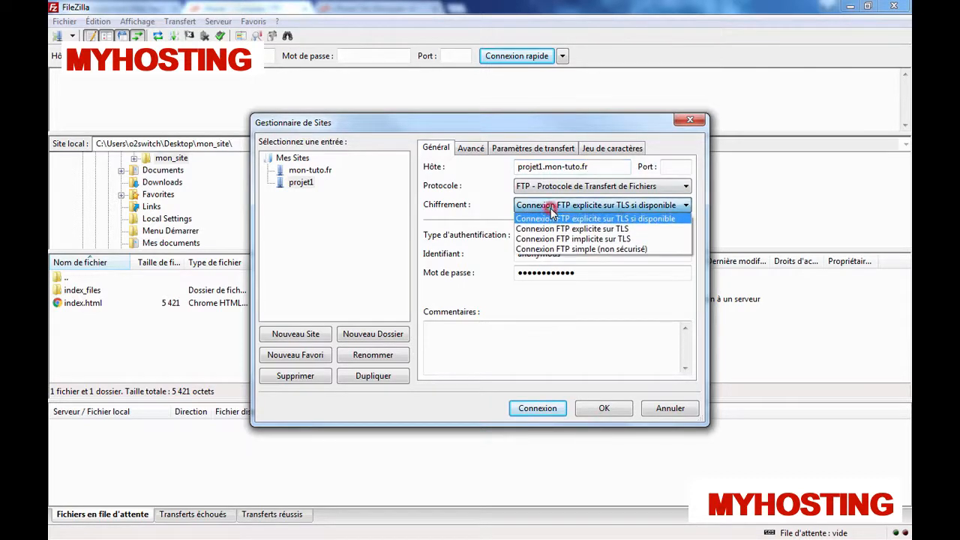
pyautogui.click(556, 251)
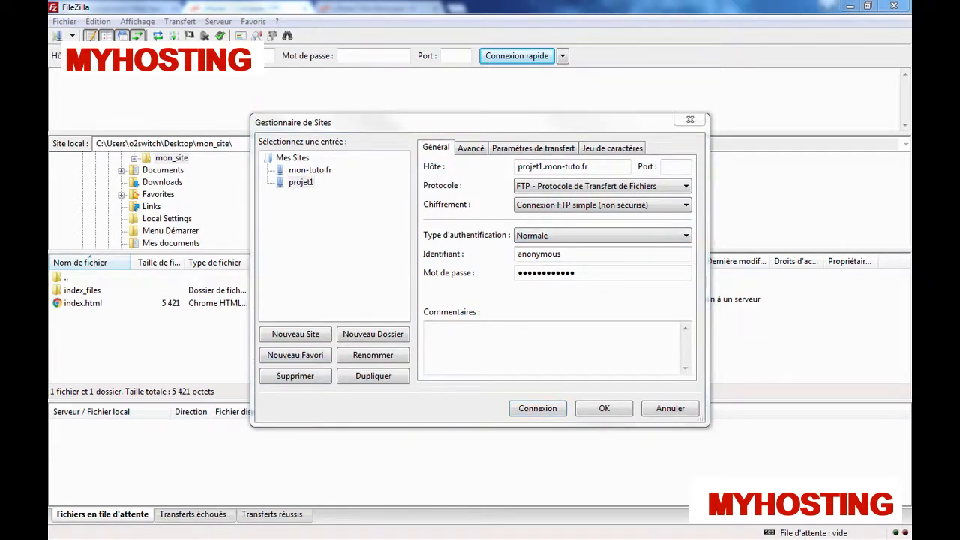
# Step: Copy the new FTP account's login from the cPanel accounts list into FileZilla's Identifiant field and connect to the projet1 site
pyautogui.hotkey('alt', 'Tab')
pyautogui.tripleClick(131, 343)
pyautogui.hotkey('ctrl', 'c')
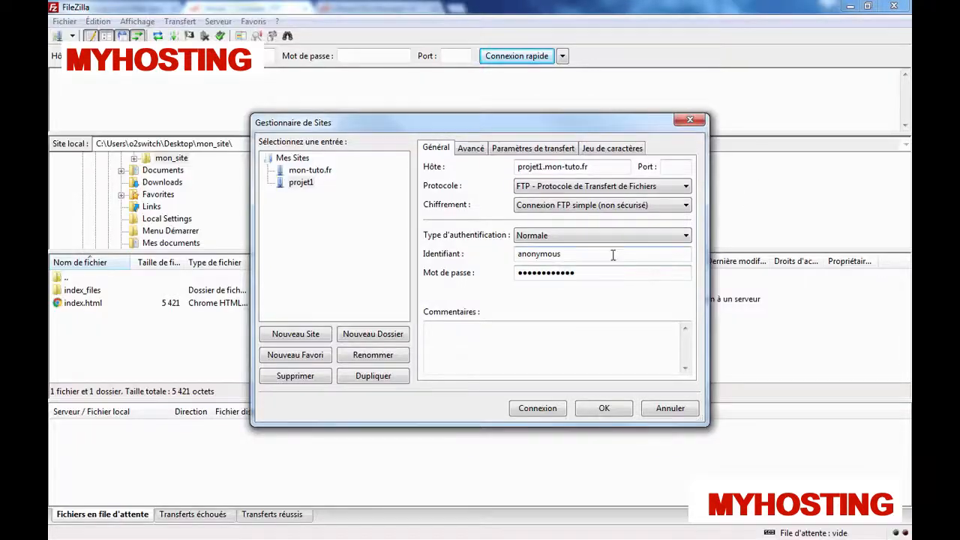
pyautogui.click(610, 253)
pyautogui.hotkey('ctrl', 'a')
pyautogui.hotkey('ctrl', 'v')
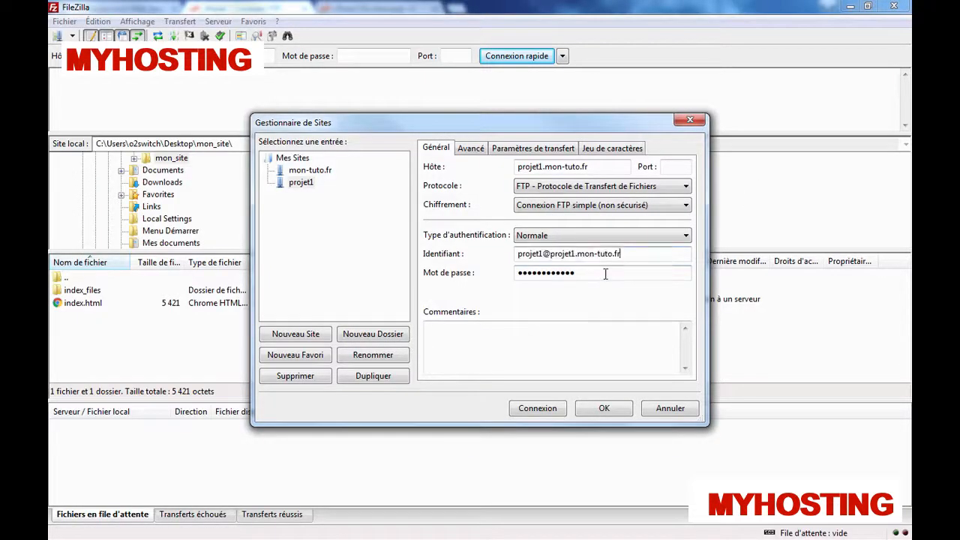
pyautogui.click(606, 408)
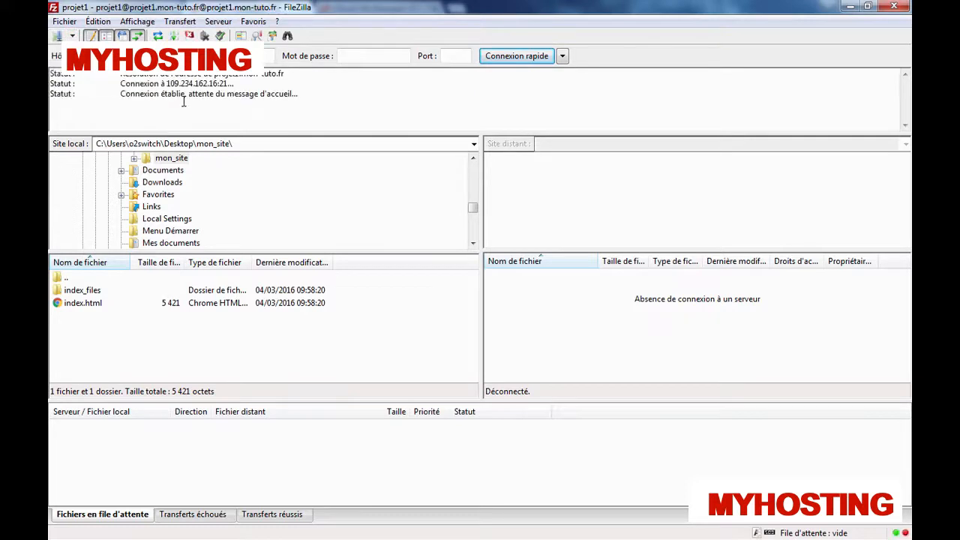
# Step: Try to go up to the parent folder from the remote site's root directory
pyautogui.click(598, 334)
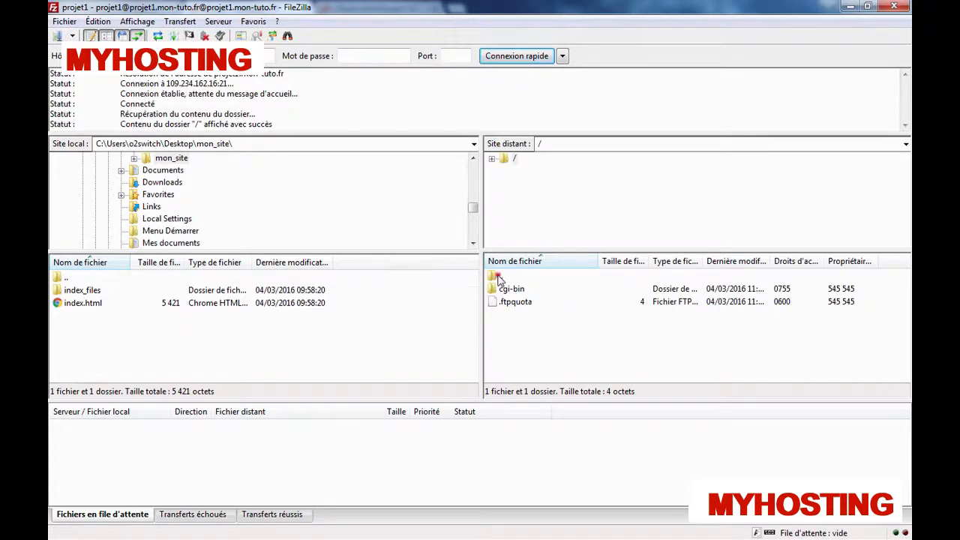
pyautogui.doubleClick(501, 276)
pyautogui.click(525, 338)
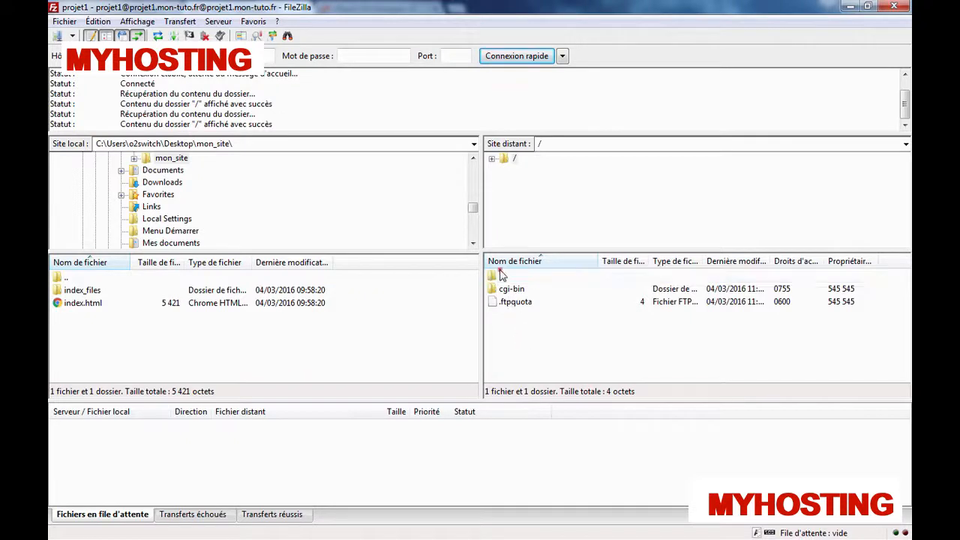
pyautogui.click(501, 276)
pyautogui.click(560, 324)
# Step: Upload the index_files folder and index.html from the local mon_site folder to the remote root directory
pyautogui.click(165, 348)
pyautogui.click(100, 328)
pyautogui.hotkey('ctrl', 'a')
pyautogui.moveTo(79, 294); pyautogui.dragTo(550, 345)
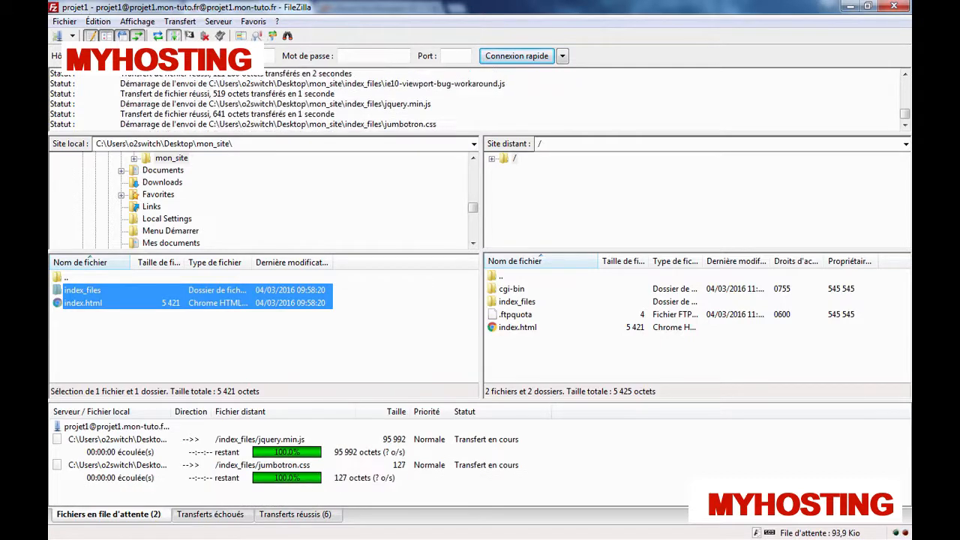
# Step: Switch to the cPanel File Manager, check the uploaded files in the site_projet1 folder, and return to the FTP accounts page
pyautogui.hotkey('alt', 'Tab')
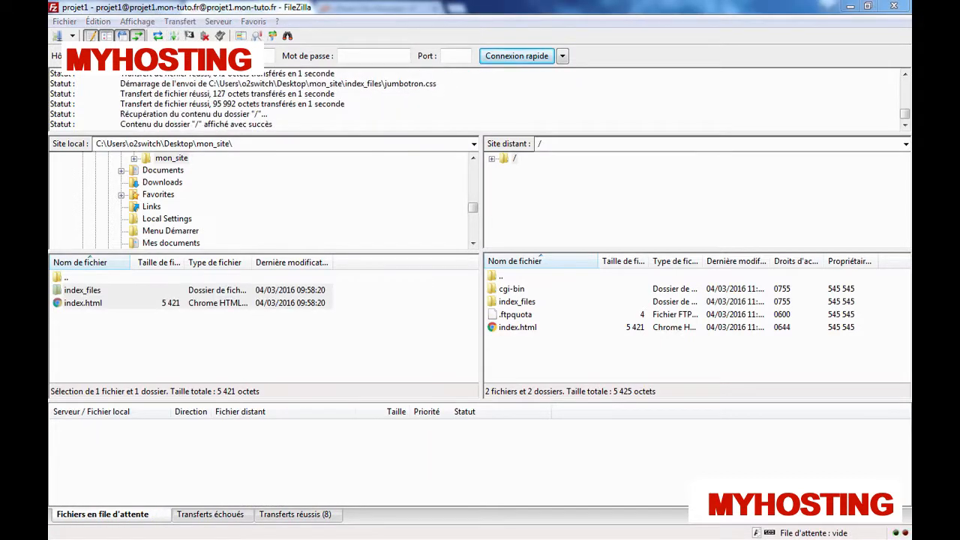
pyautogui.hotkey('alt', 'Tab')
pyautogui.click(375, 8)
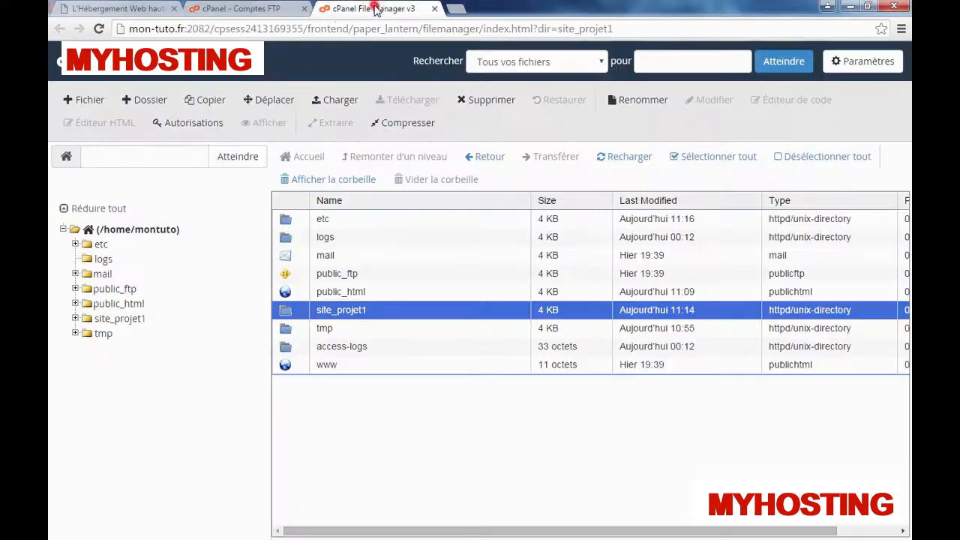
pyautogui.doubleClick(286, 310)
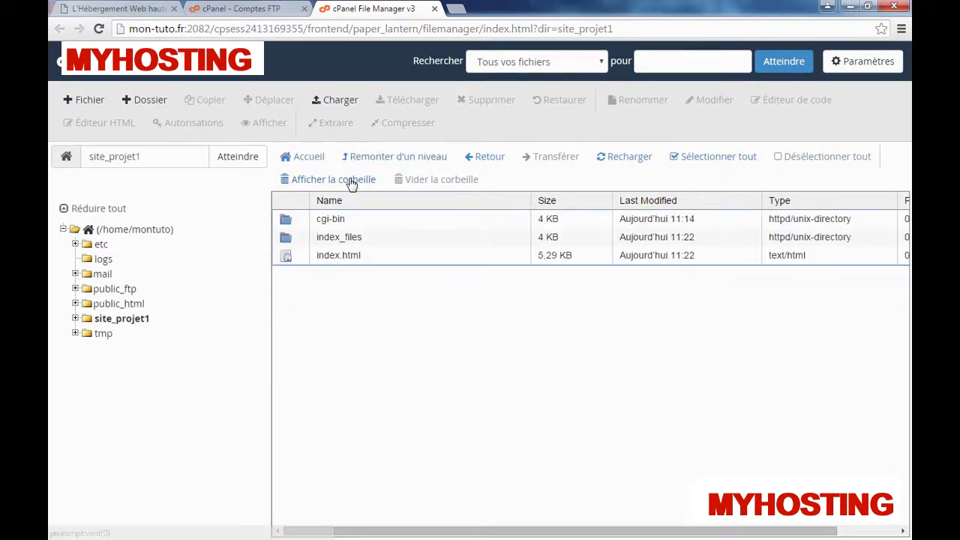
pyautogui.click(271, 13)
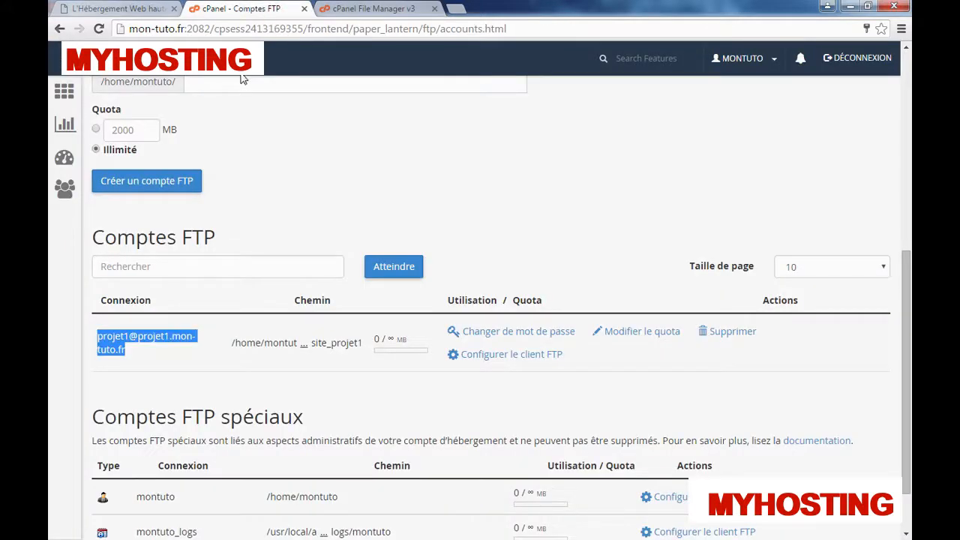